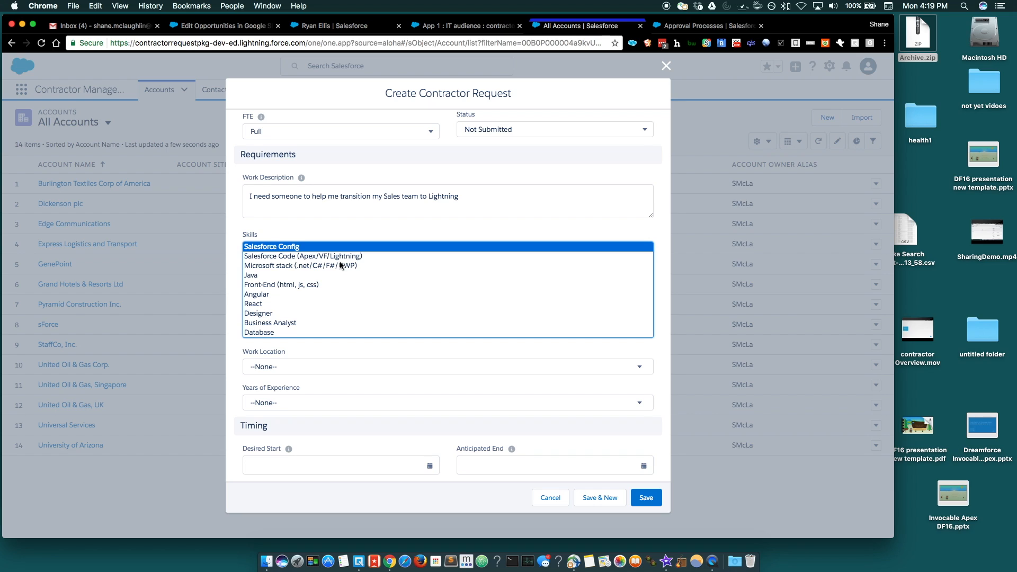
Add Salesforce Code (Apex/VF/Lightning) and Front-End (html, js, css) to the request's skills, with work location Austin and 5-6 years of experience
super+click(350, 257)
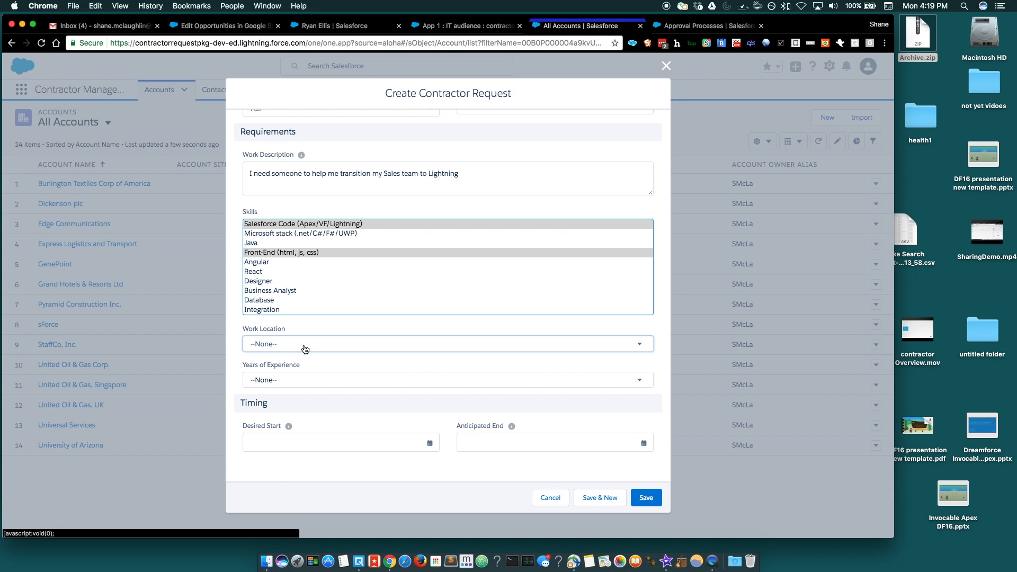
click(304, 348)
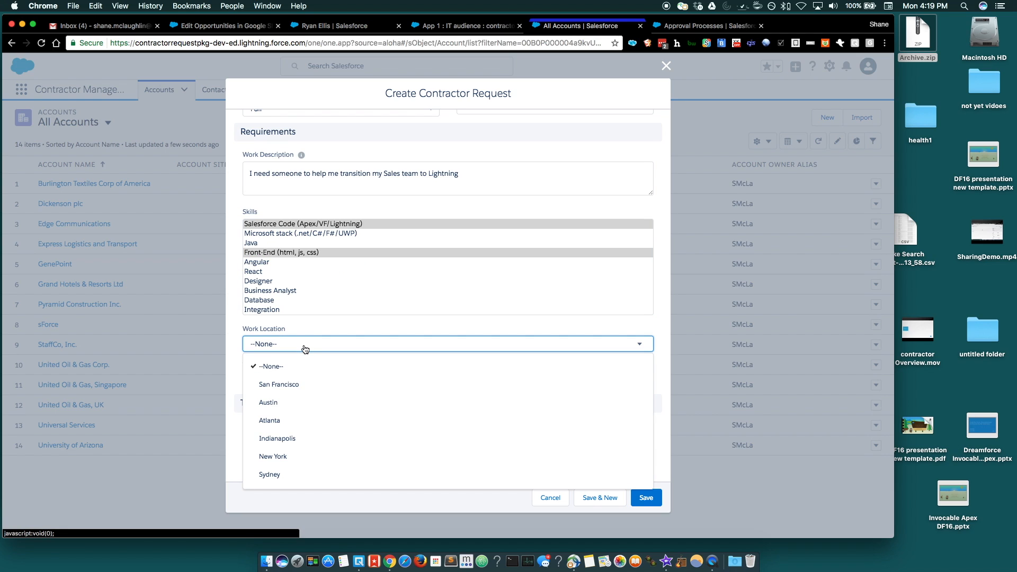
click(288, 403)
click(307, 384)
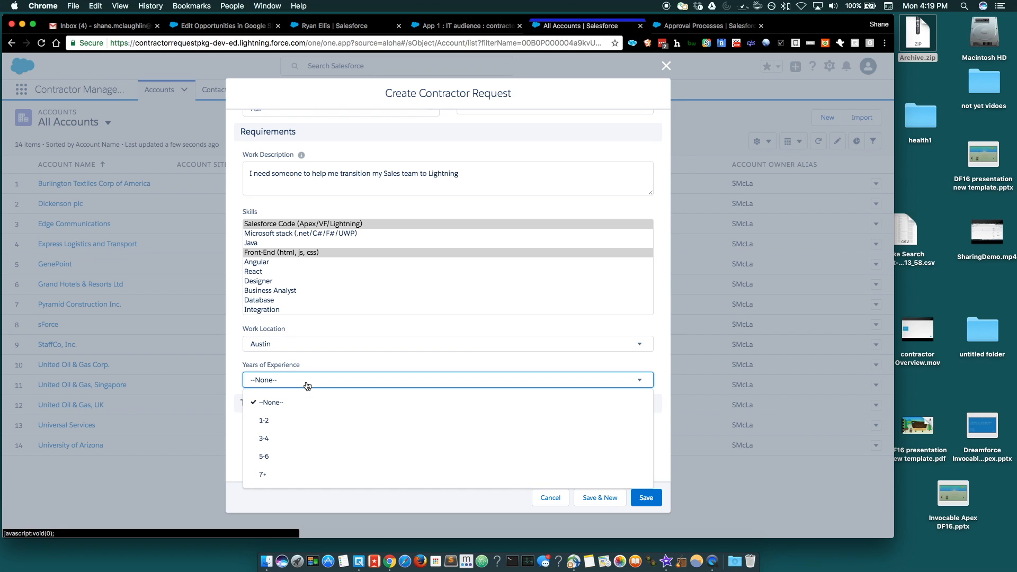
click(298, 458)
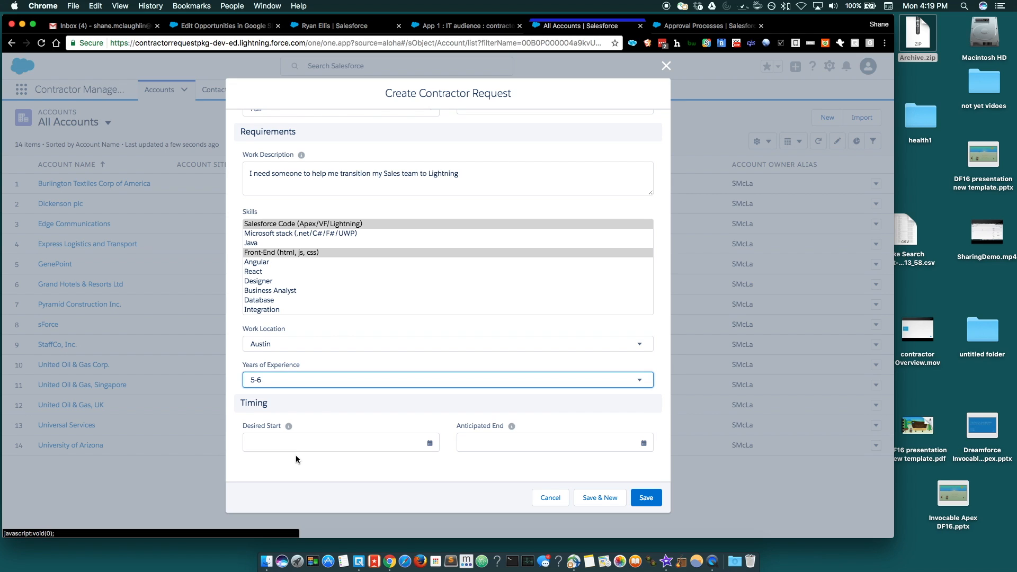
Set the desired start to 6/1/2017 and the anticipated end to 8/1/2018, and save the contractor request
click(332, 441)
key(Escape)
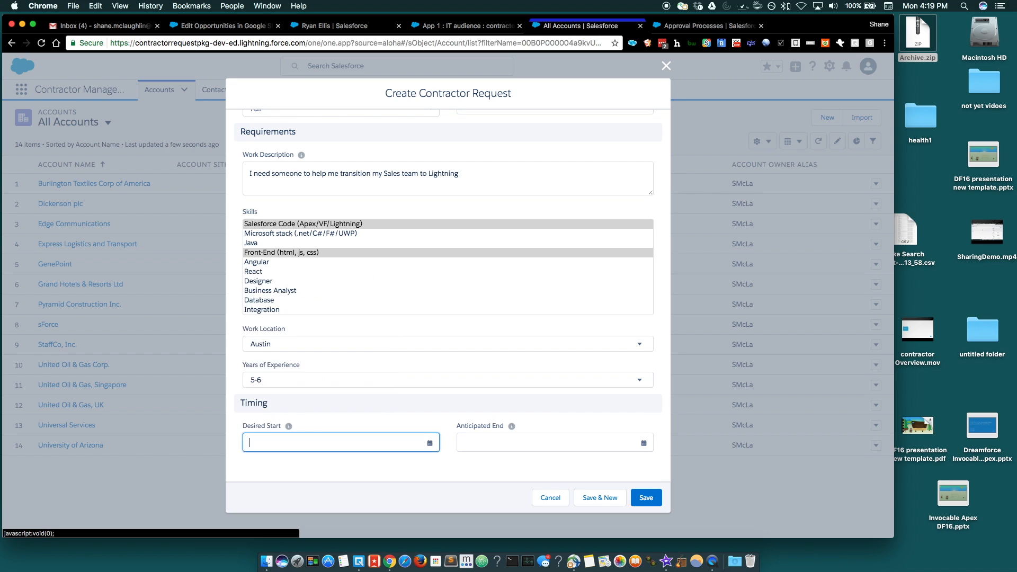
text(6/1/2017)
key(Tab)
text(8/1/2018)
click(648, 498)
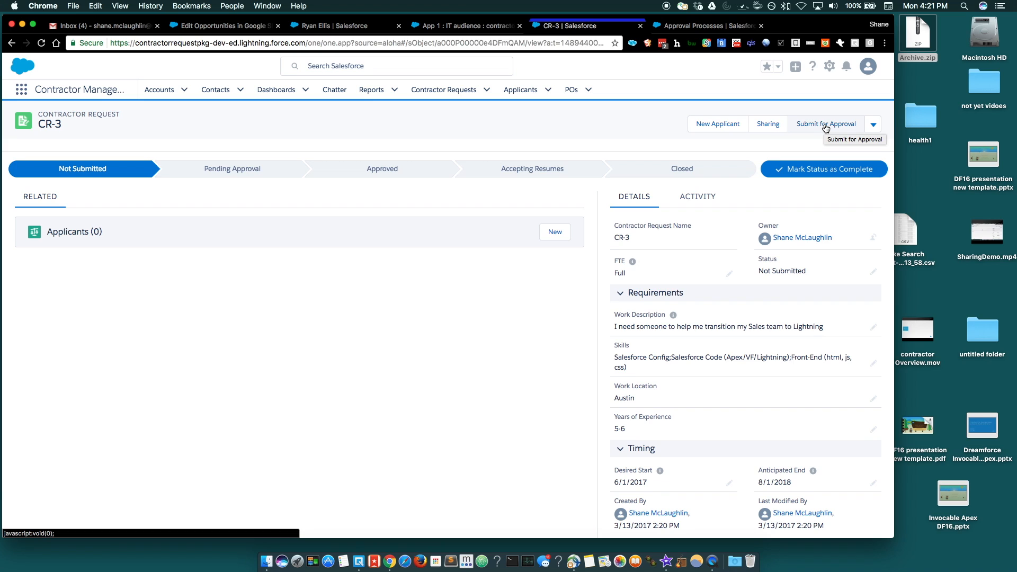
Submit contractor request CR-3 for approval with the comment "urgently need help!"
click(825, 125)
text(urgently need help!)
click(594, 406)
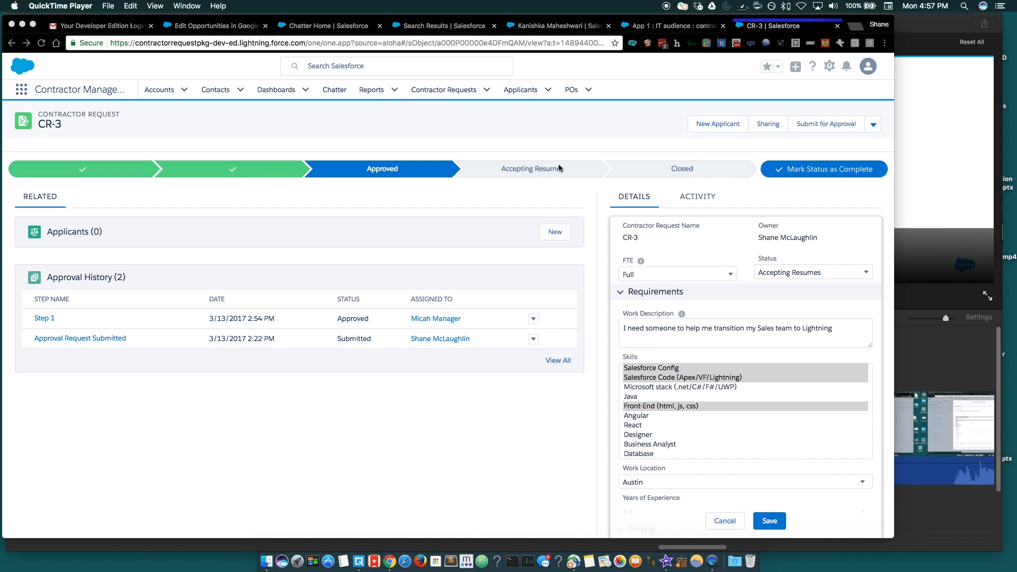
Change the status of the approved request CR-3 to Accepting Resumes and dismiss the notification
click(544, 171)
click(544, 171)
click(811, 173)
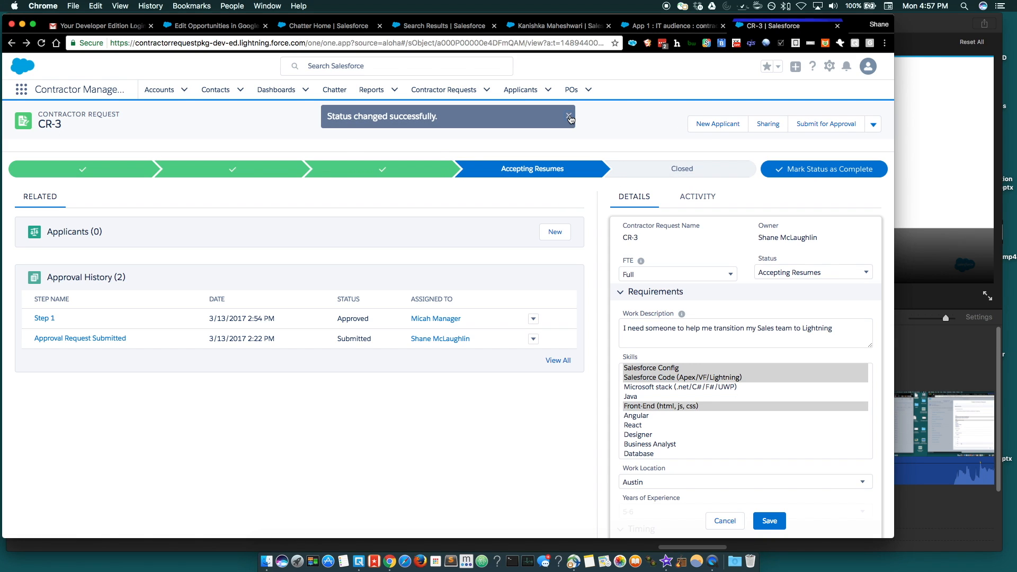
click(570, 117)
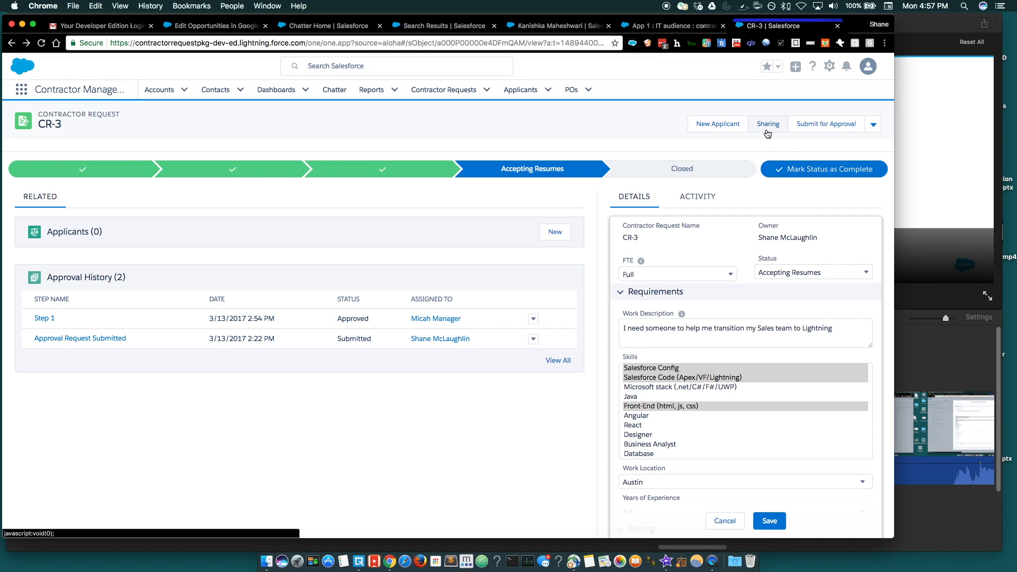
Open the sharing settings of CR-3 and search Users by the vendor contact's first name for a new permission
click(768, 132)
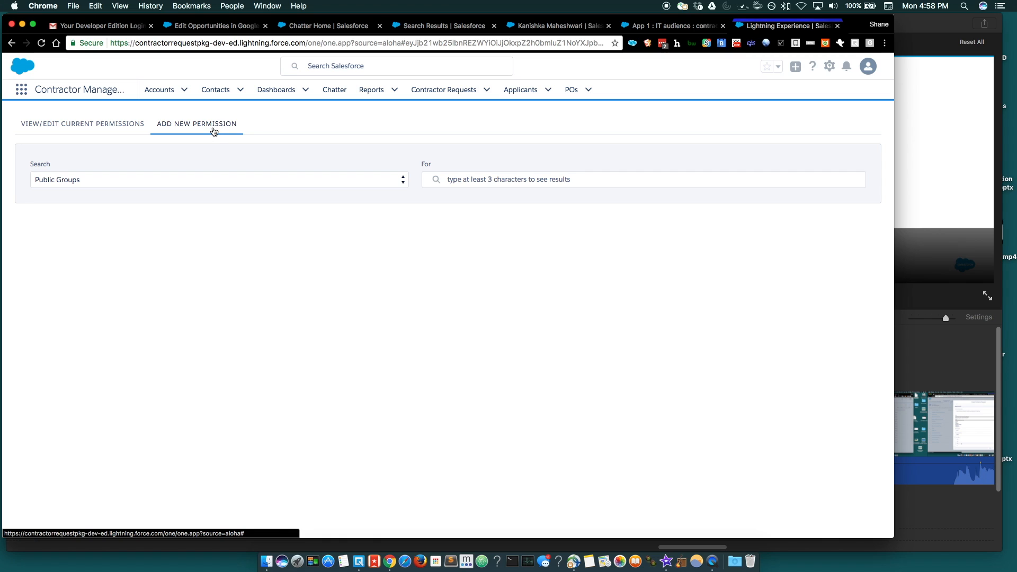
click(196, 180)
click(189, 198)
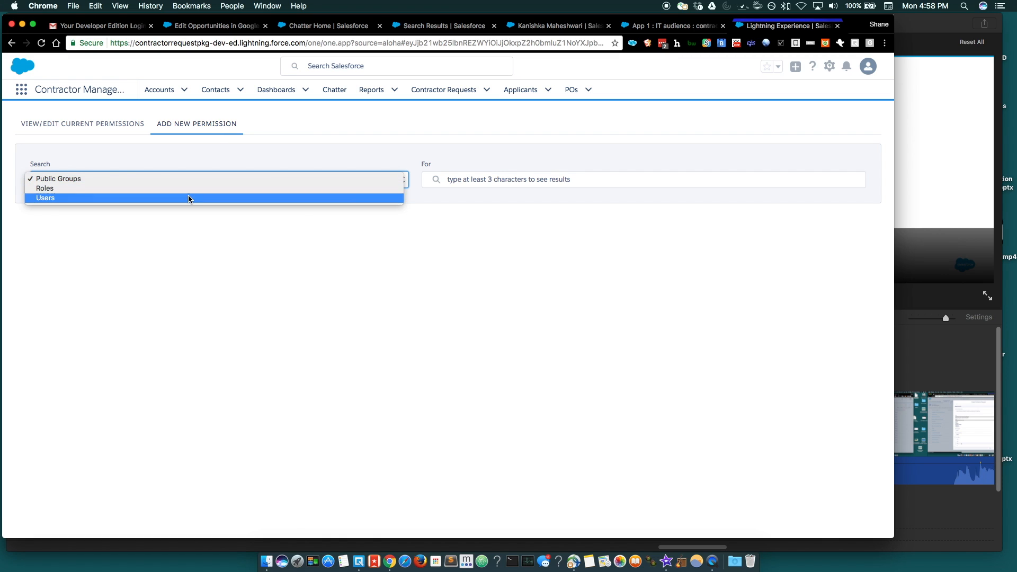
click(561, 183)
text(Sarah)
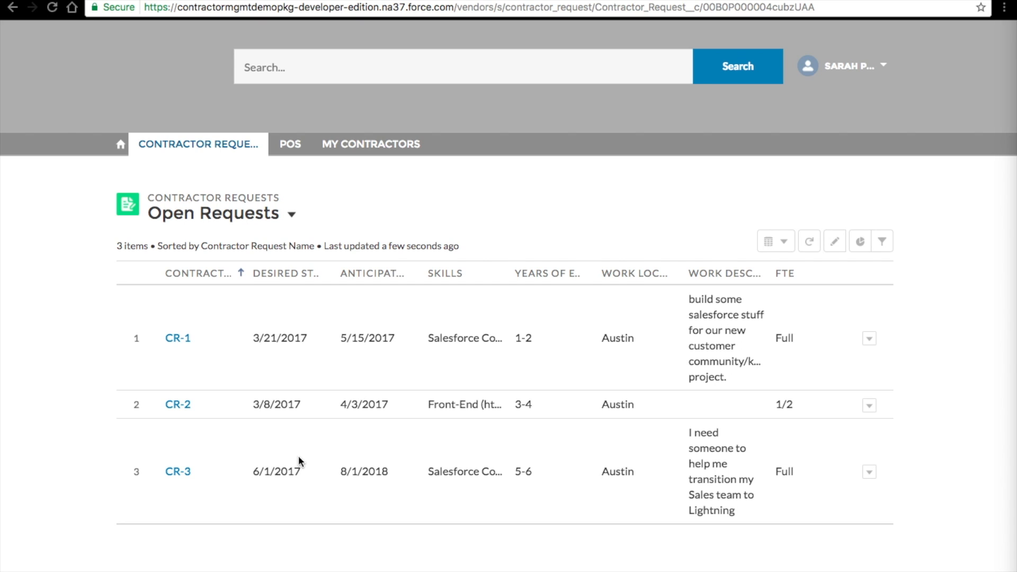
In the vendor community, review the details of request CR-3 and view the My Contractors list
click(180, 471)
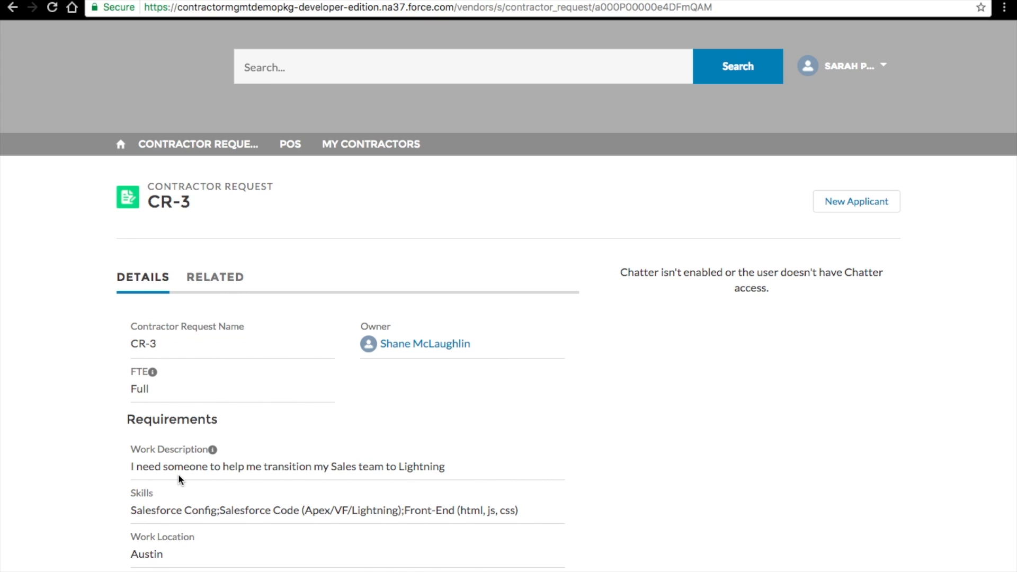
scroll(179, 476, down, 5)
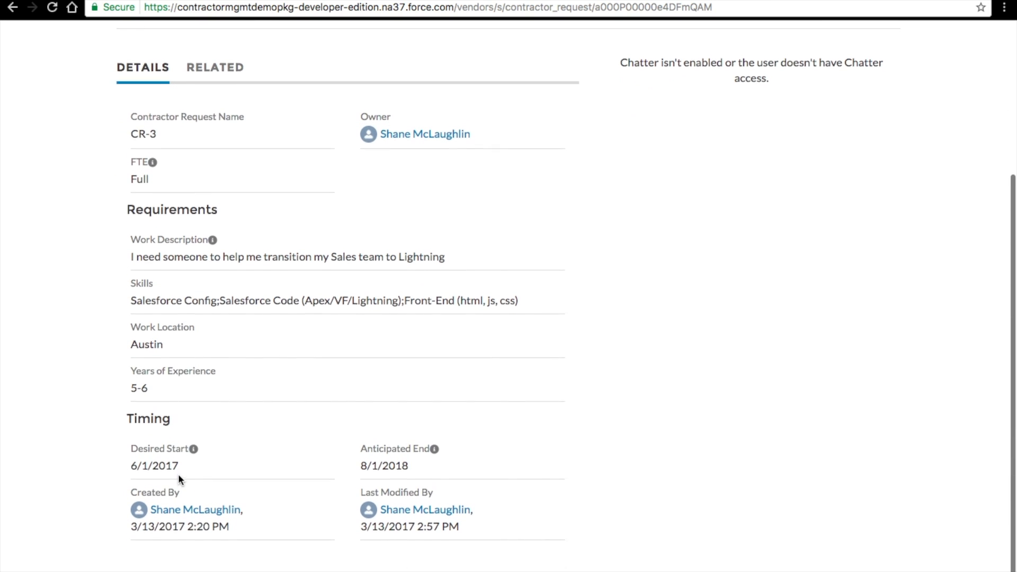
scroll(574, 390, up, 4)
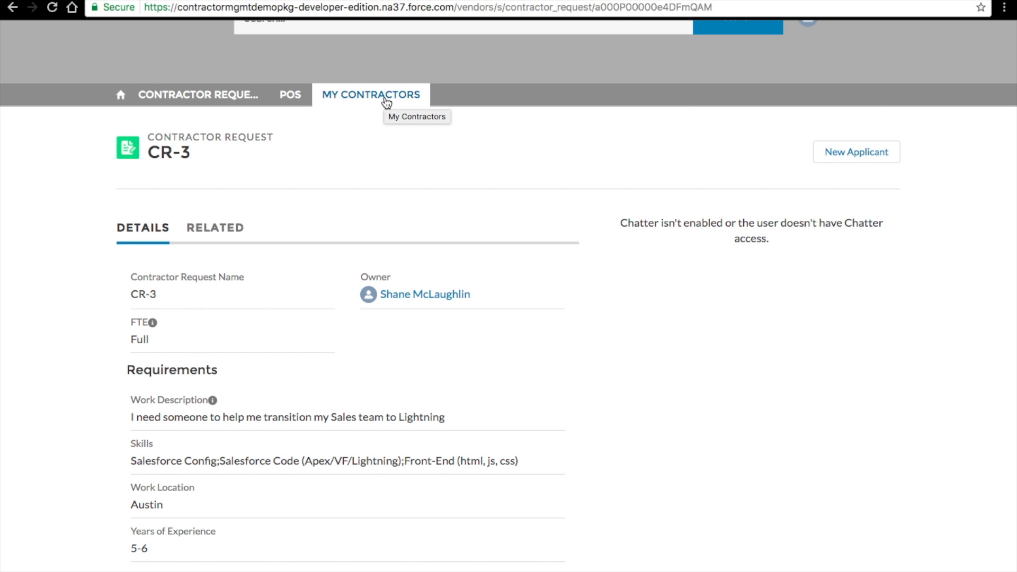
click(386, 100)
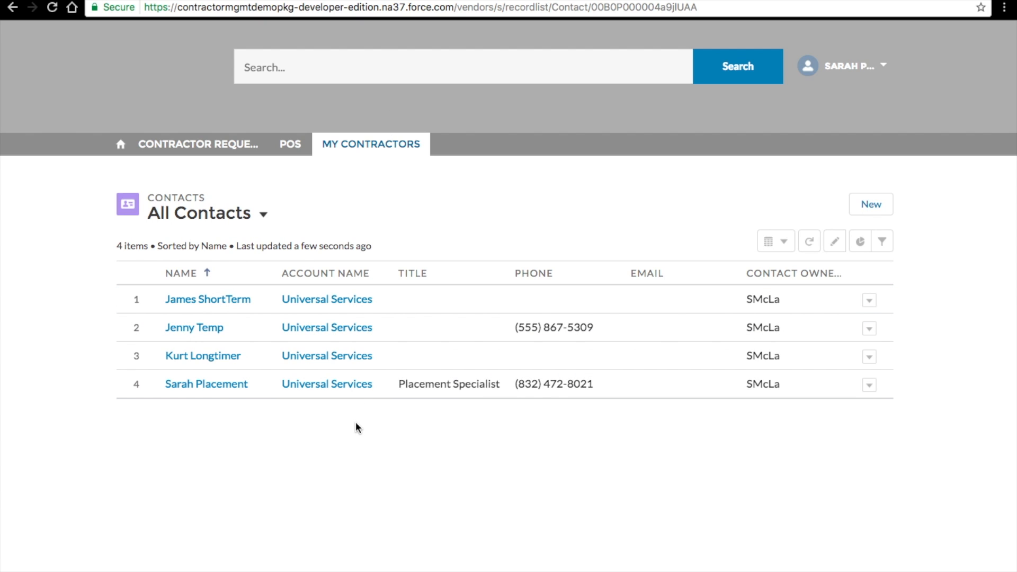
Start a new applicant for contractor request CR-3 with Universal Services as the vendor
click(214, 152)
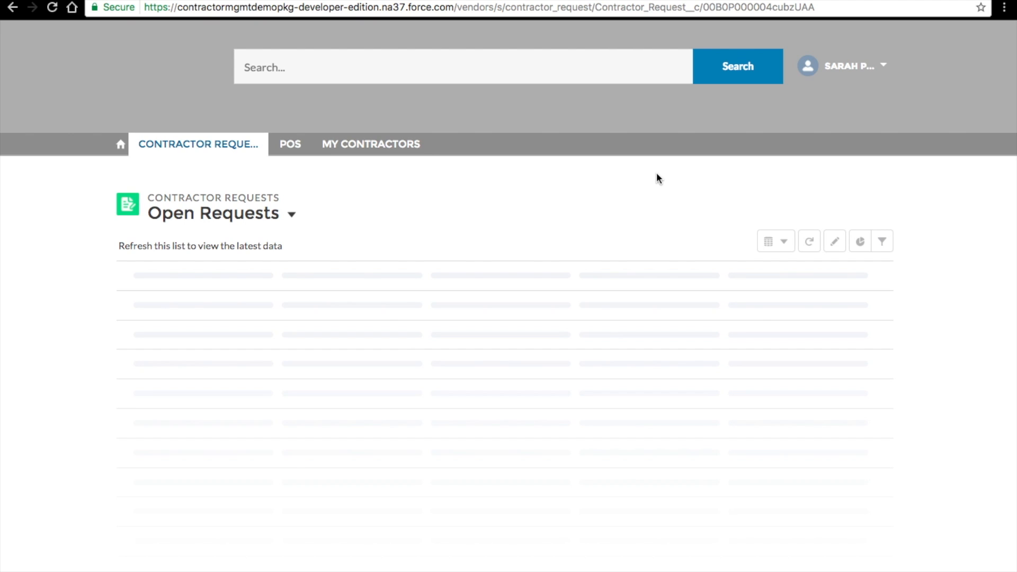
click(178, 478)
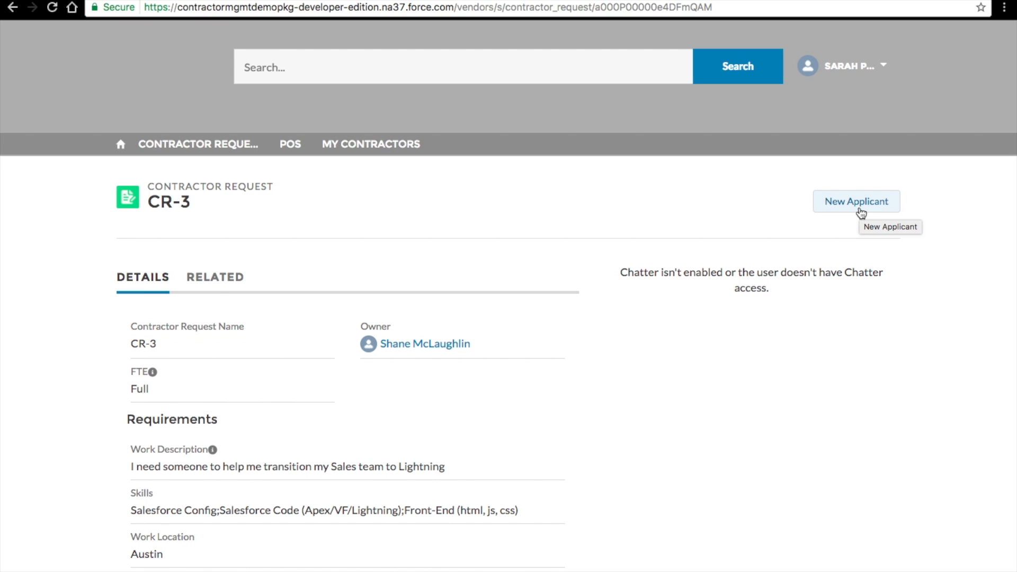
click(860, 207)
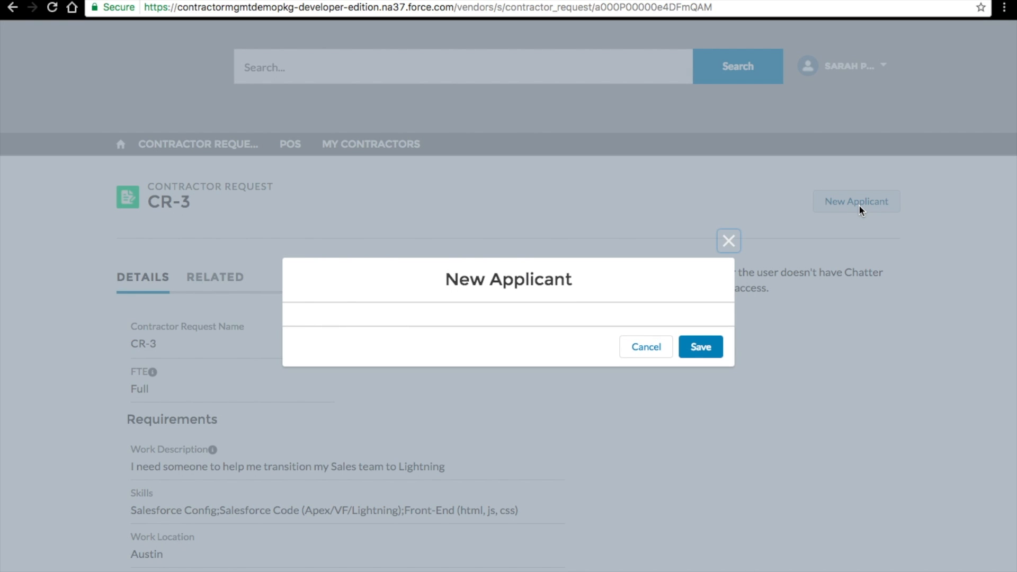
click(583, 259)
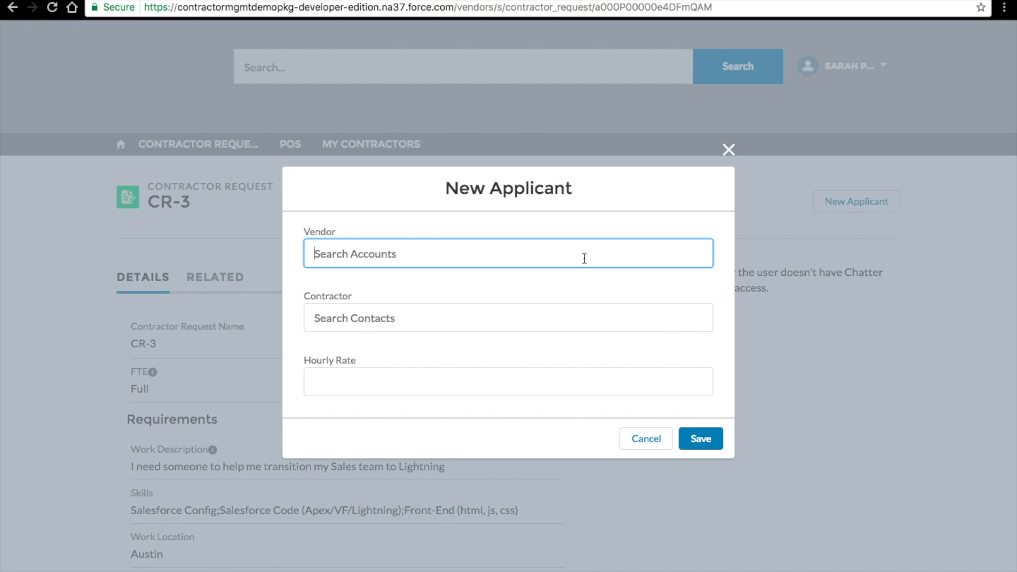
text(Univer)
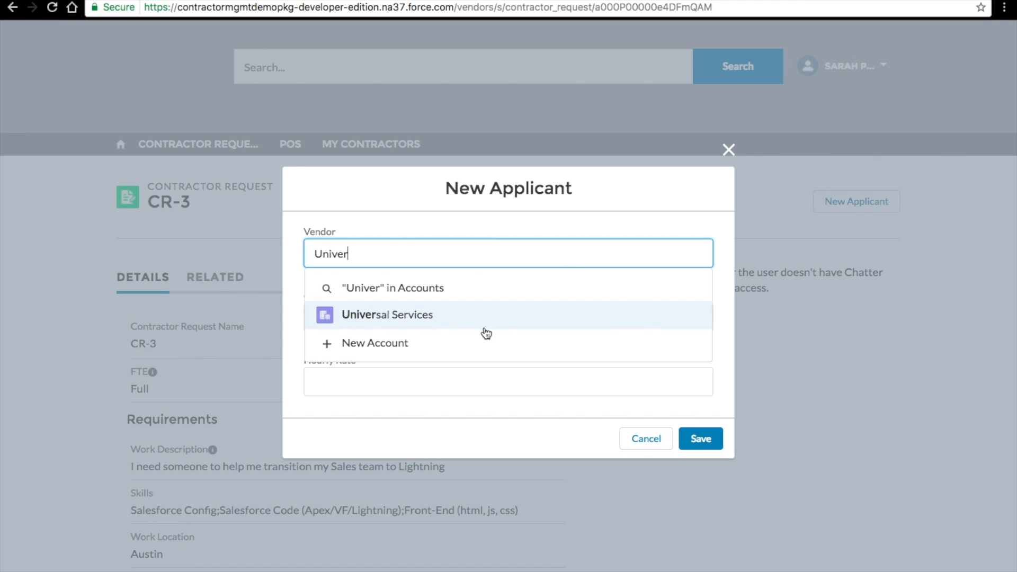
click(433, 316)
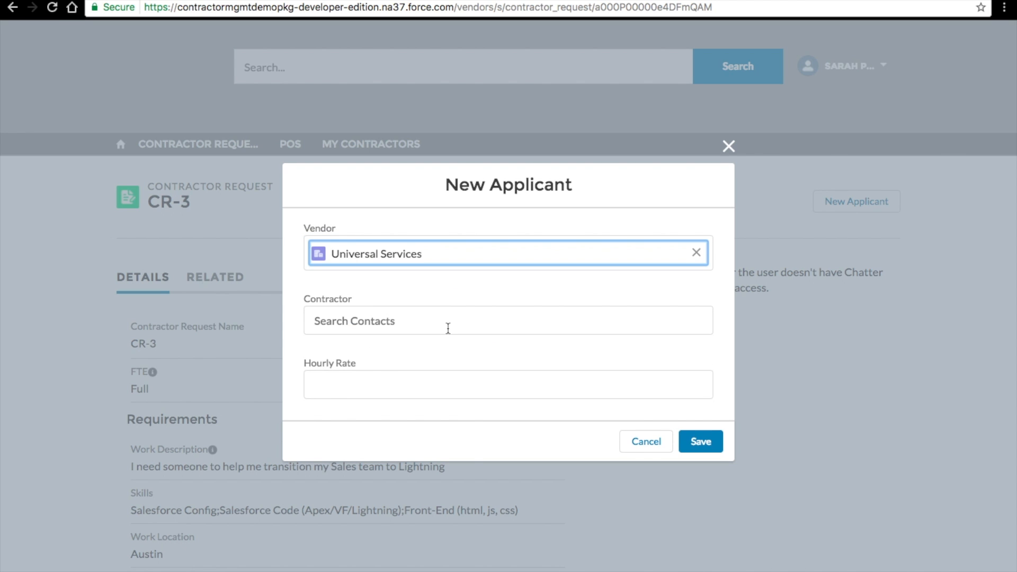
Select the vendor's temp contact as the contractor, set the hourly rate to 40.90 and save the applicant
click(448, 327)
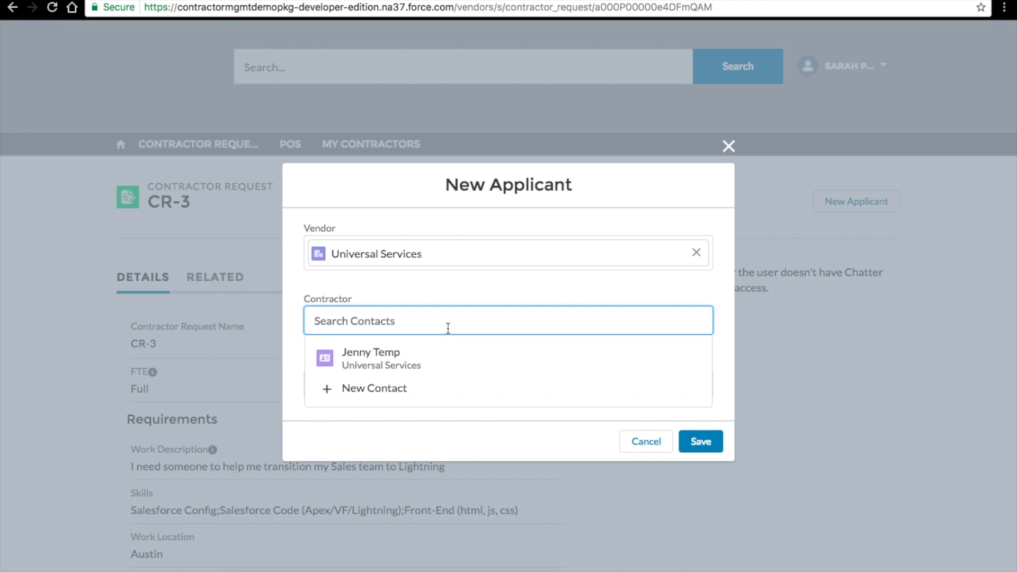
text(Jenn)
click(415, 361)
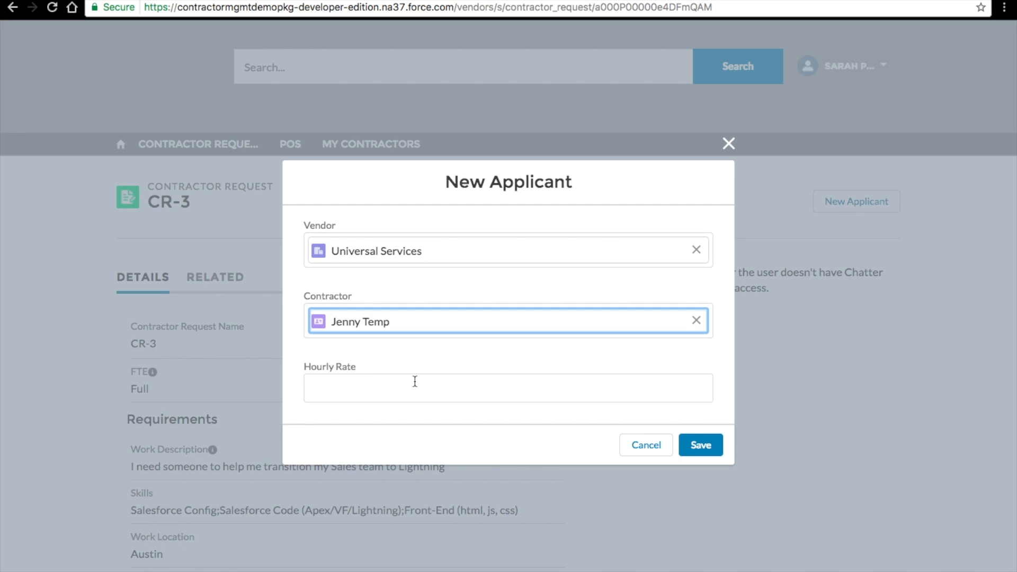
click(389, 391)
text(40.90)
click(713, 445)
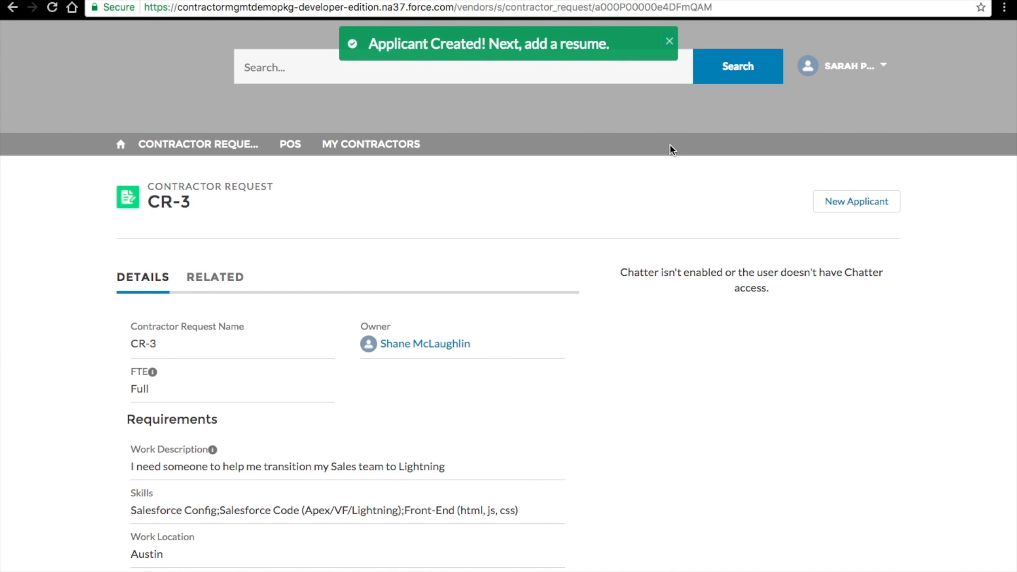
click(670, 42)
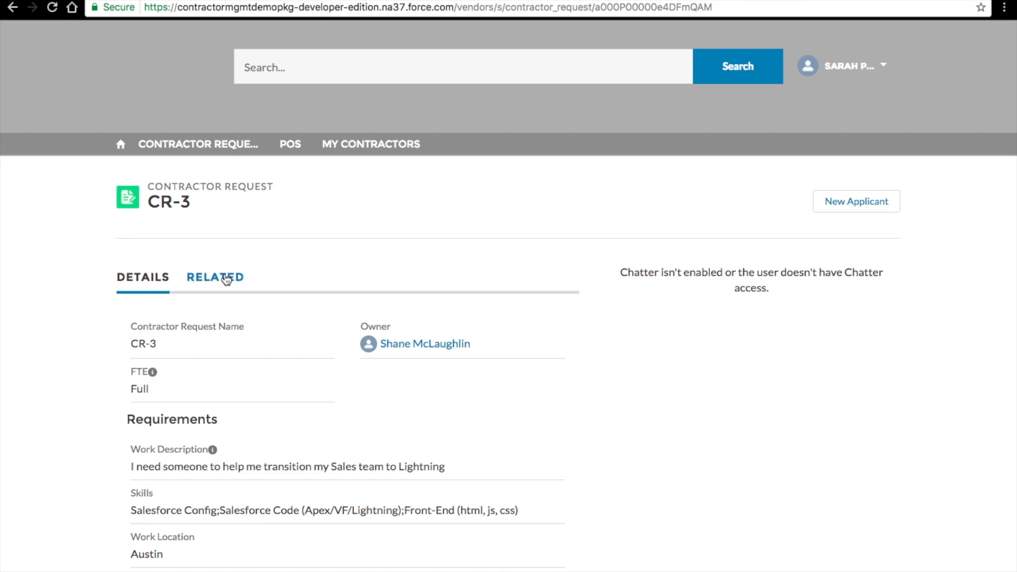
Open the new applicant related to CR-3 and upload the resume document to its files
click(227, 280)
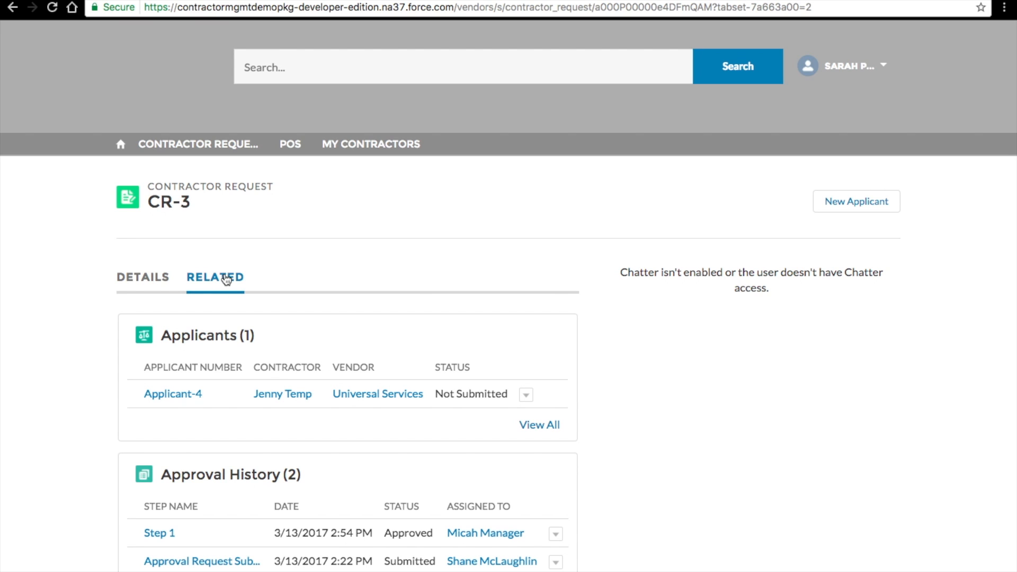
click(192, 393)
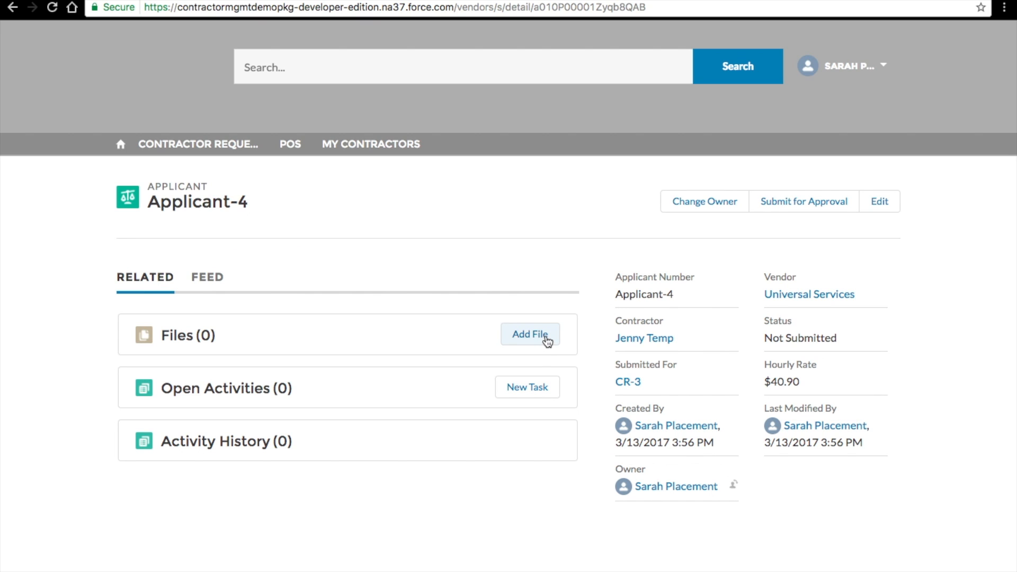
click(530, 335)
click(381, 164)
click(689, 34)
text(shane resume)
click(511, 95)
click(725, 273)
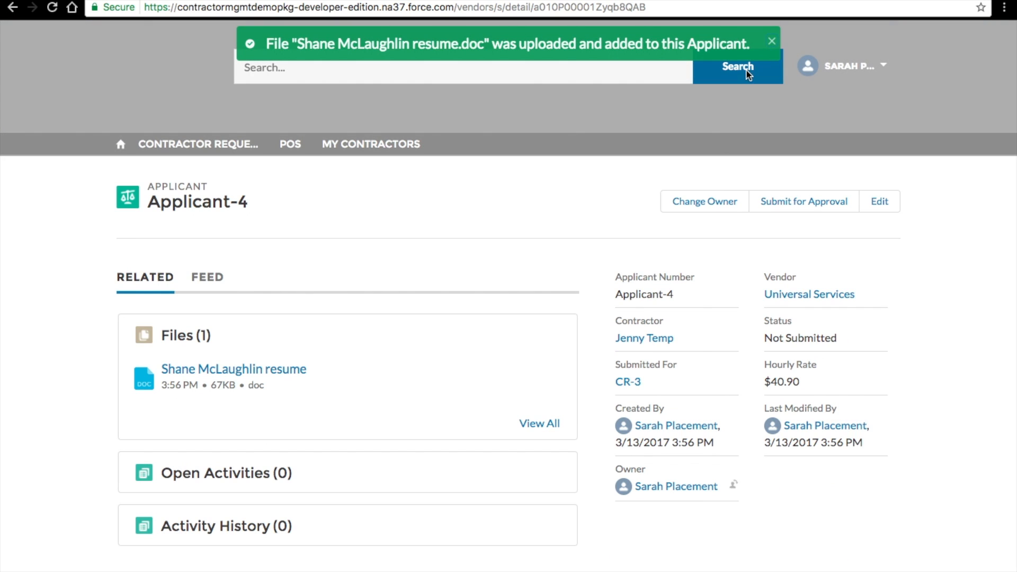
click(771, 42)
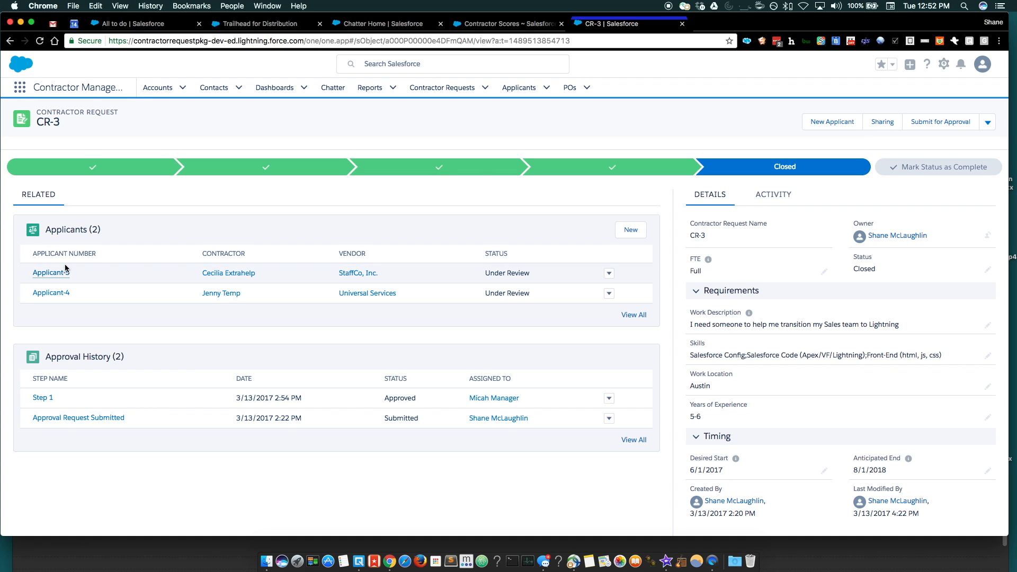
In the Contractor Management app, open Applicant-5 of CR-3 and its contractor's contact record to examine past scores and feedback
click(62, 274)
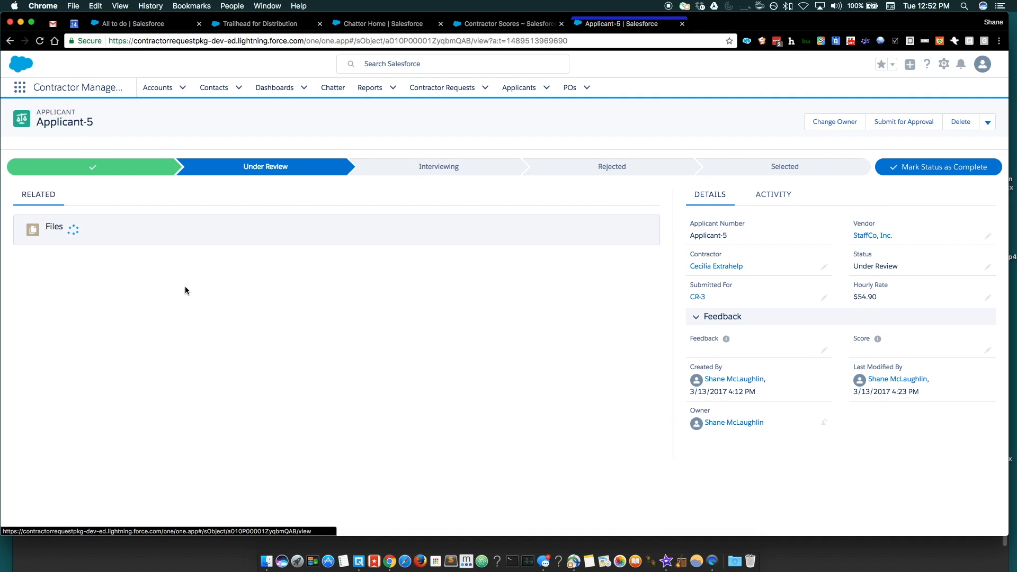
click(726, 269)
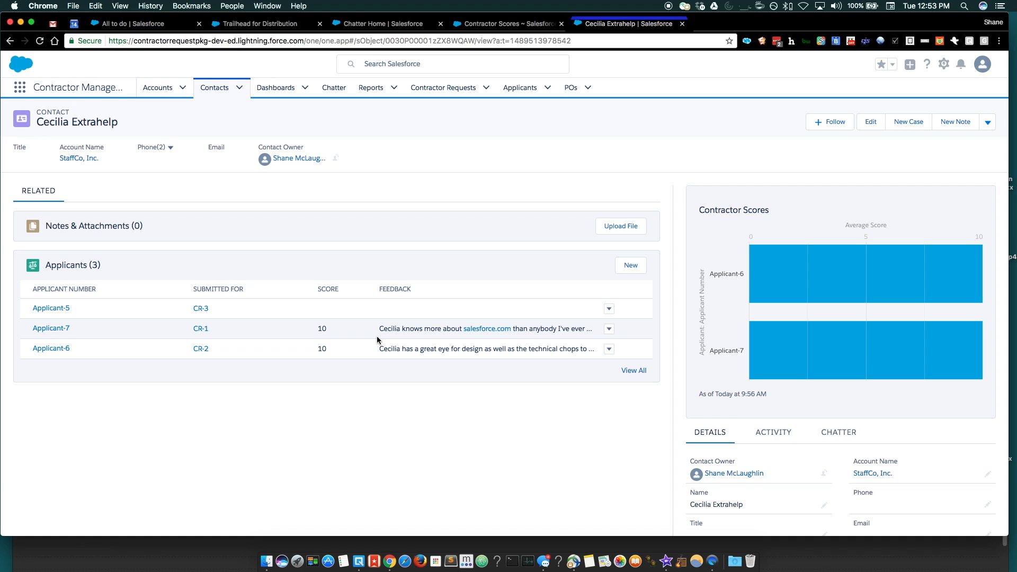
View the charges and financials of the first recently viewed PO, and open the Contractor Spend dashboard
click(571, 93)
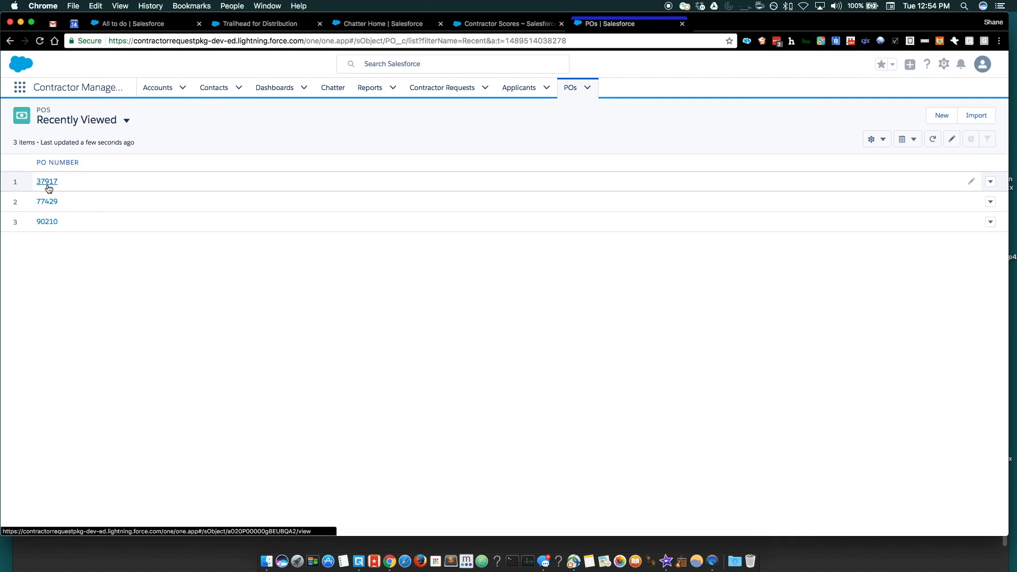
click(47, 181)
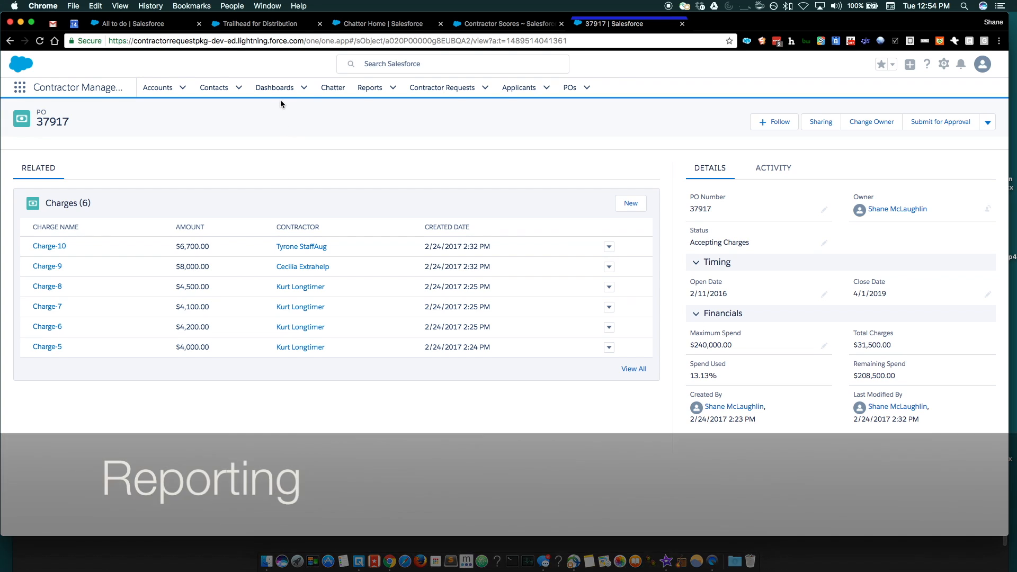
click(291, 90)
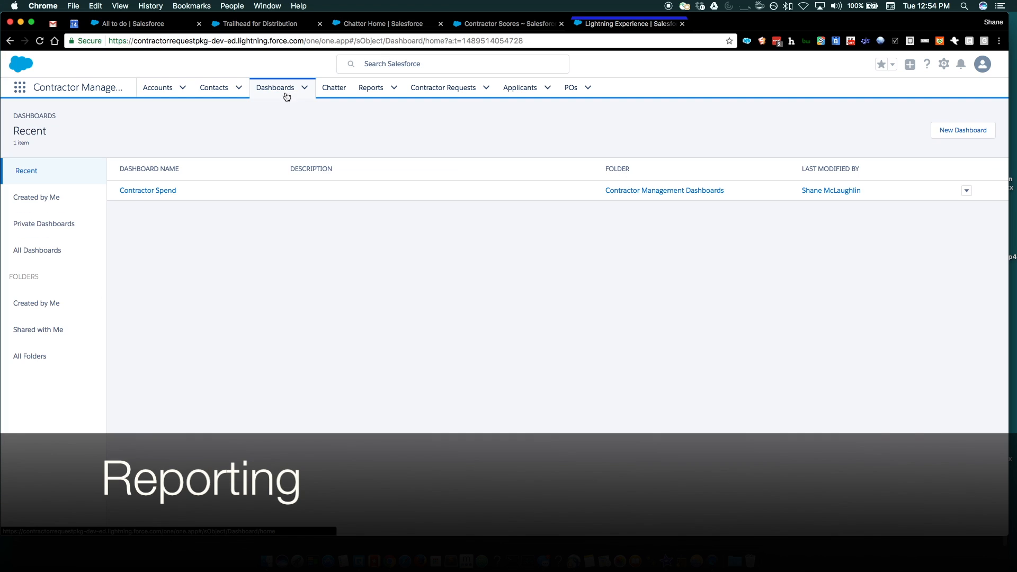
click(151, 192)
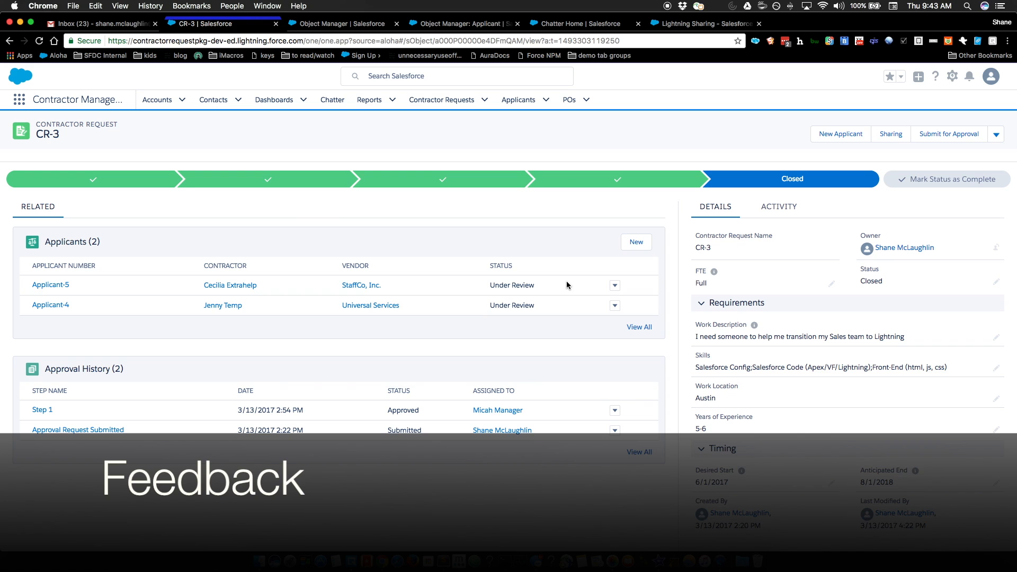
Save feedback on Applicant-5 of CR-3 with a score of 10 and a comment praising another great job and ending "Thanks for all the help!"
click(49, 285)
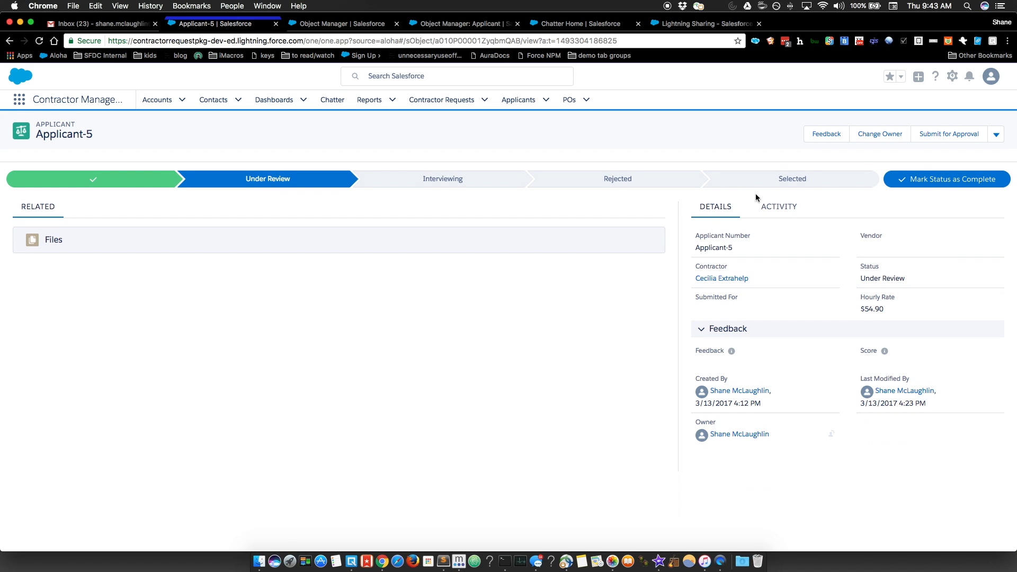
click(823, 135)
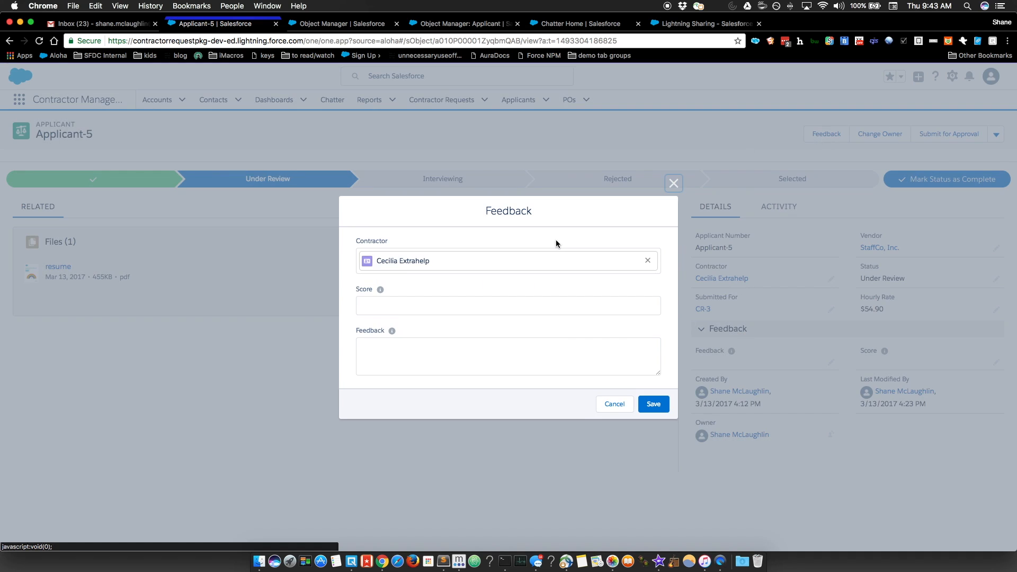
click(457, 300)
text(8)
key(BackSpace)
text(33)
key(Tab)
key(Tab)
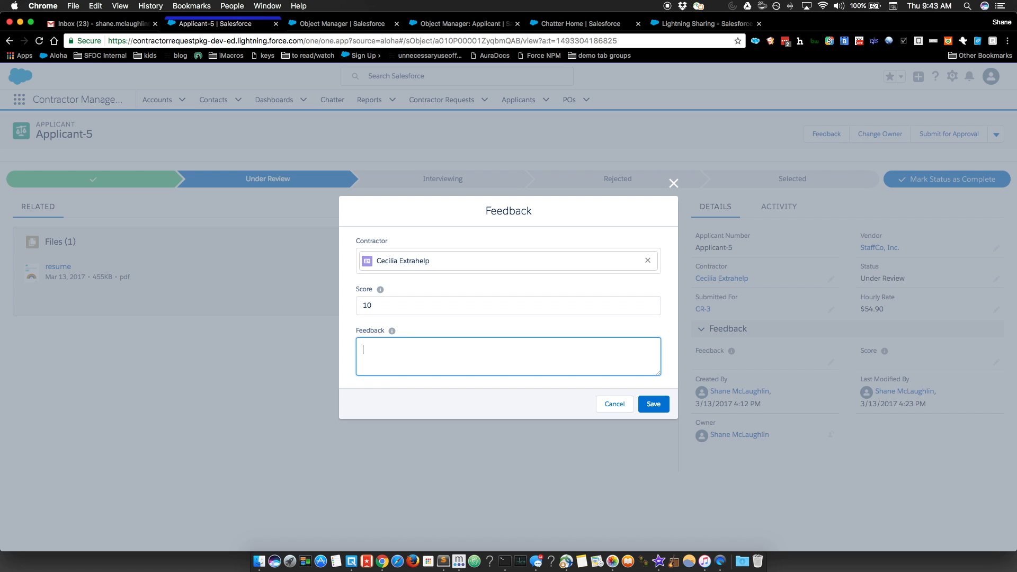
text(Another great job, Cecilia.  Thanks for all the help!)
click(654, 405)
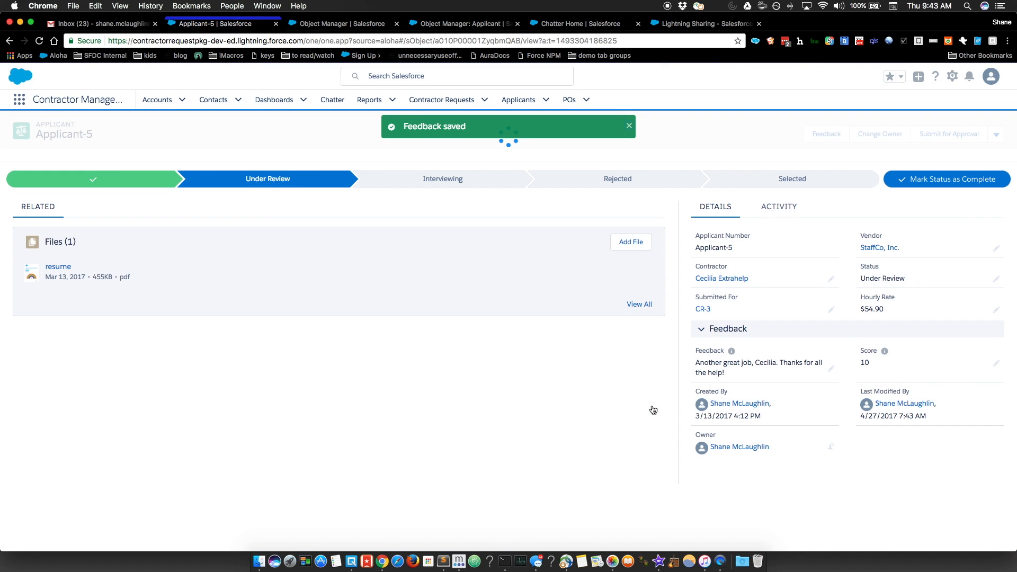